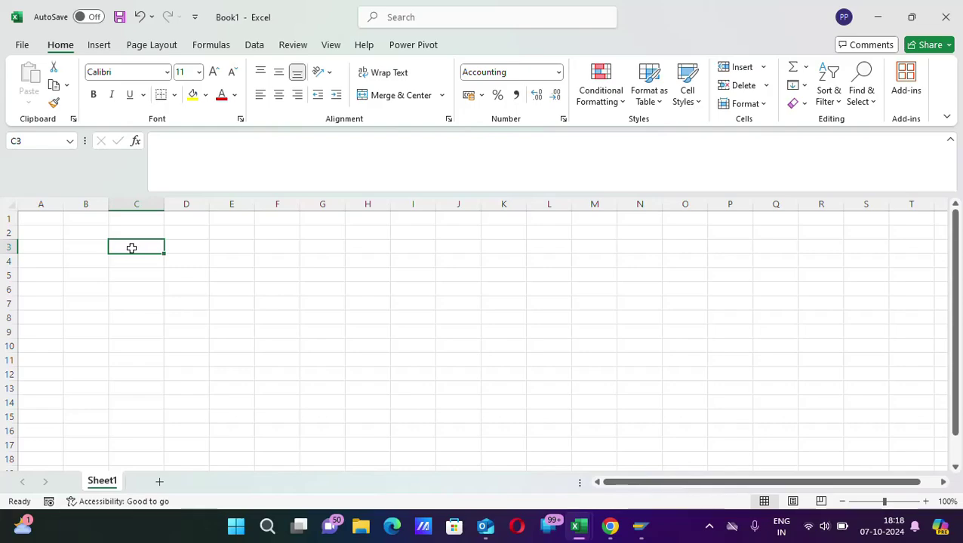
Step: Enter 'I claver fox is going to Market' in cell D3, commit it, and reselect D3
left_click(189, 247)
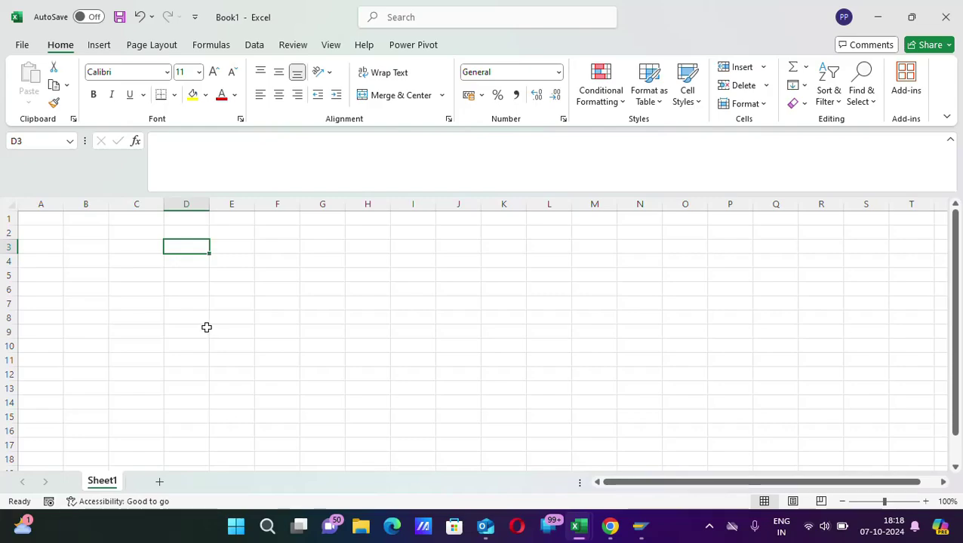
type("I")
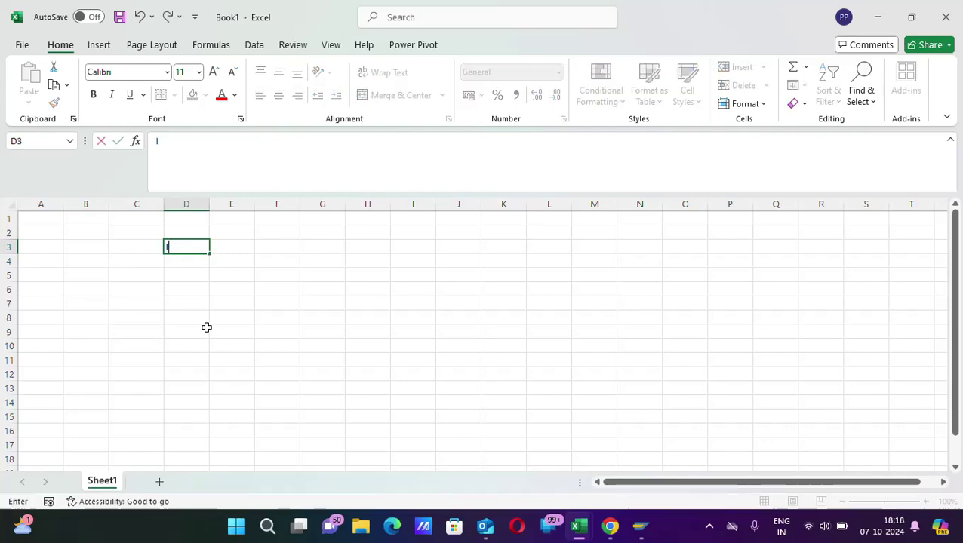
type(" claver")
type(" fox is goi")
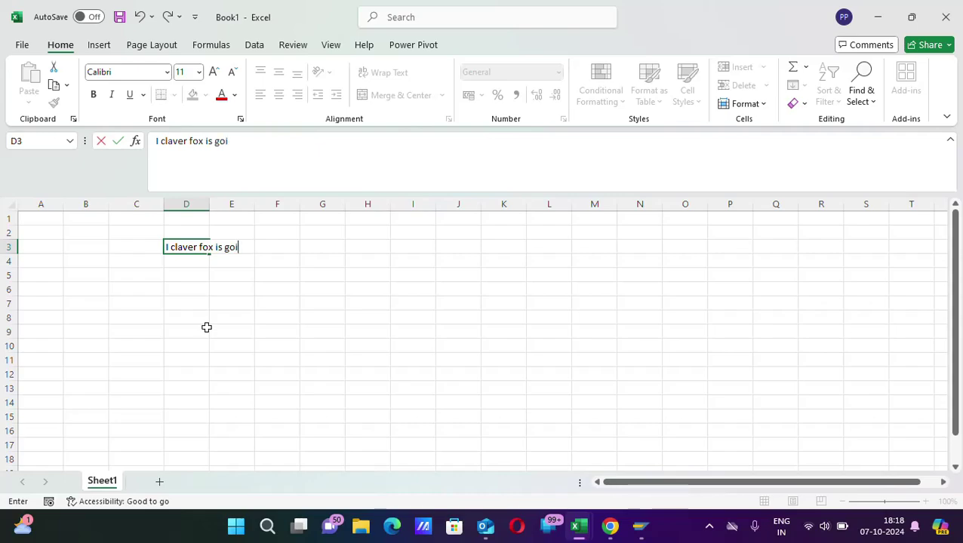
type("ng to ")
type("Market")
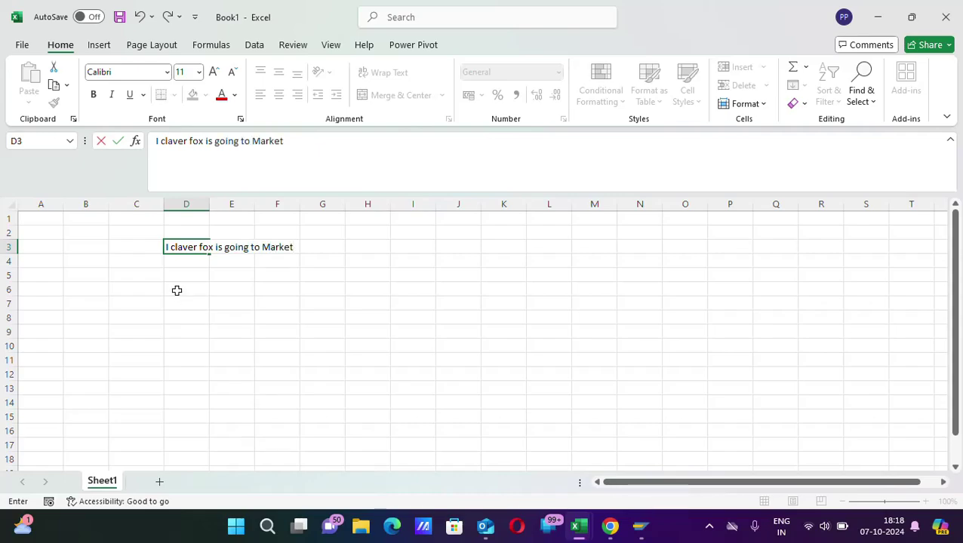
left_click(177, 290)
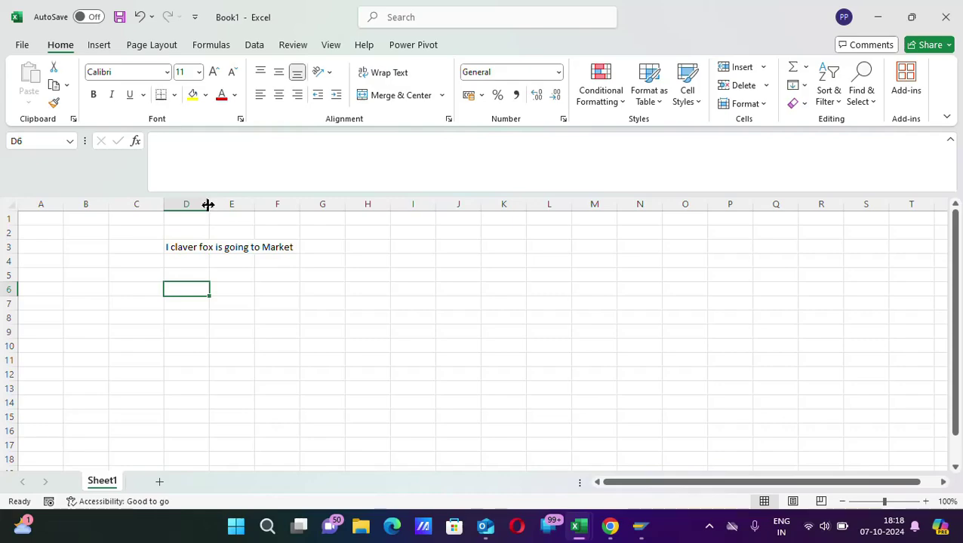
left_click(176, 247)
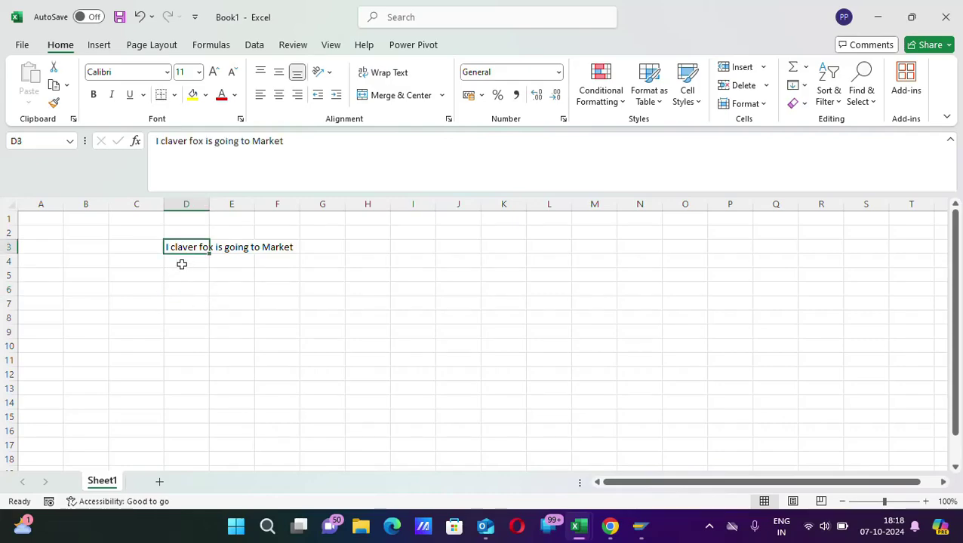
left_click(182, 265)
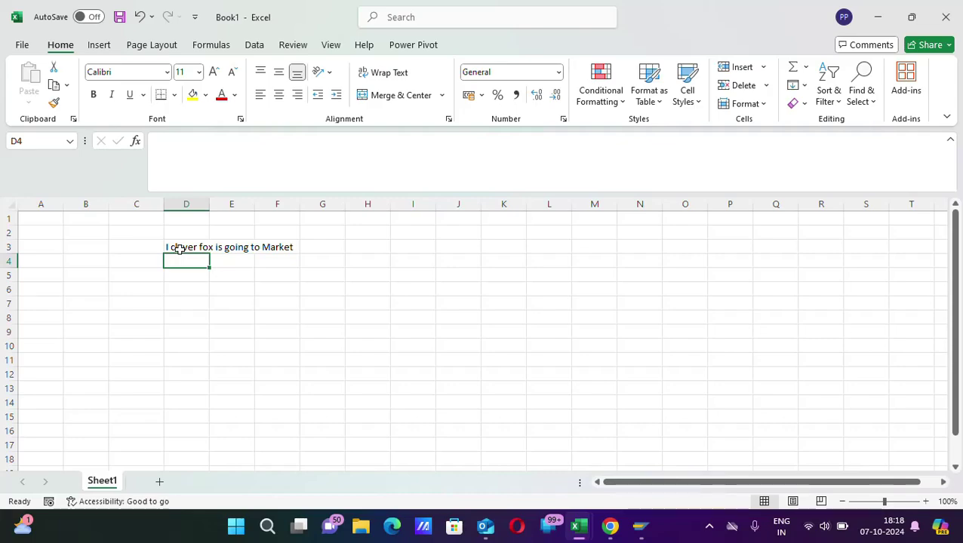
left_click(179, 249)
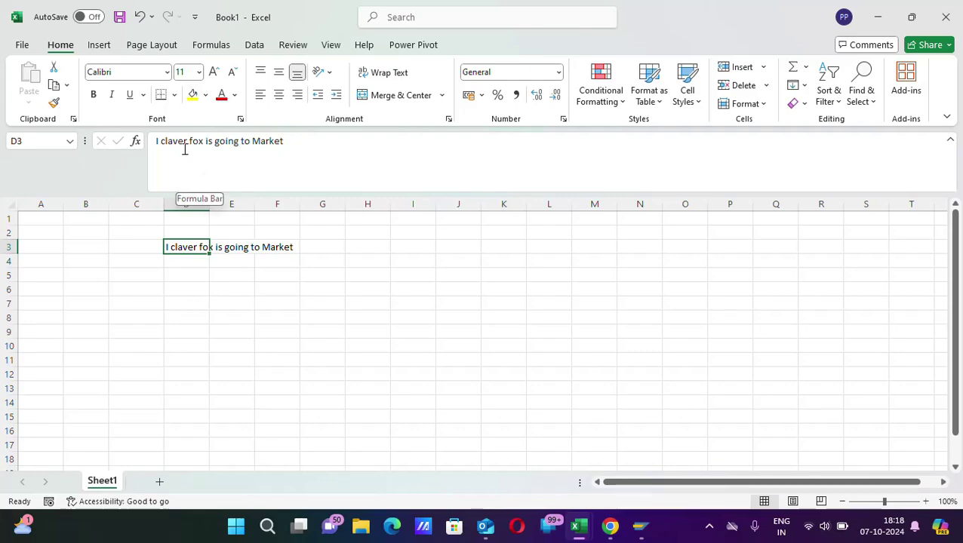
Step: Apply Angle Counterclockwise to the D3 sentence from the Home tab's Orientation menu
left_click(105, 47)
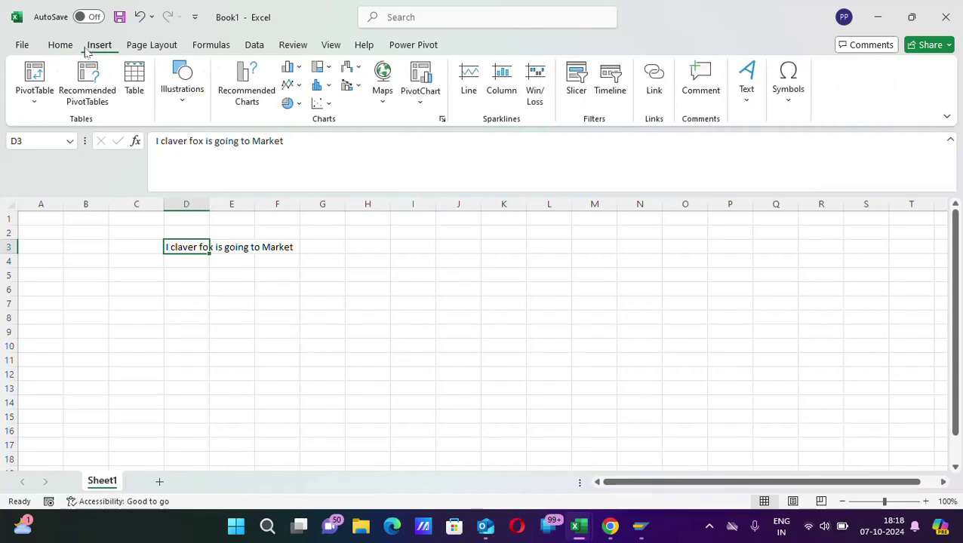
left_click(66, 50)
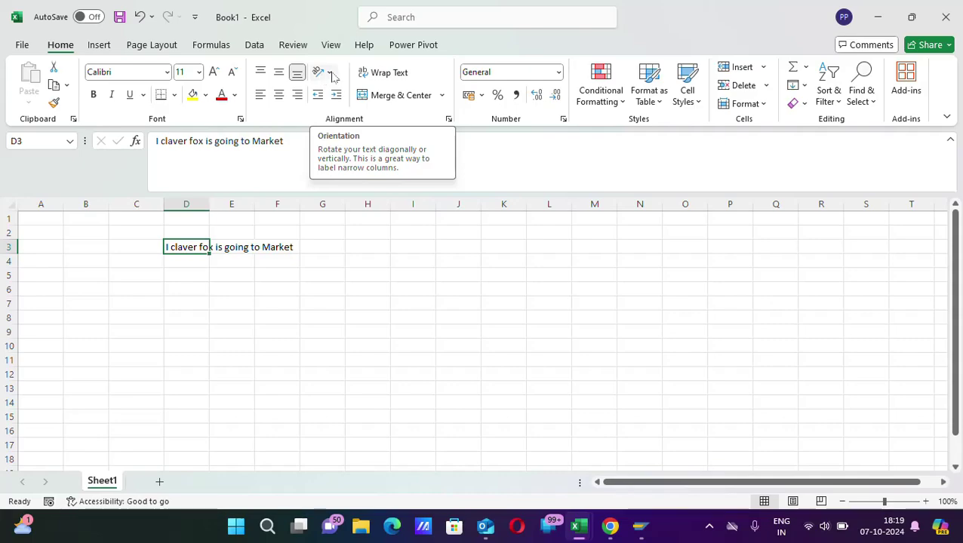
left_click(329, 73)
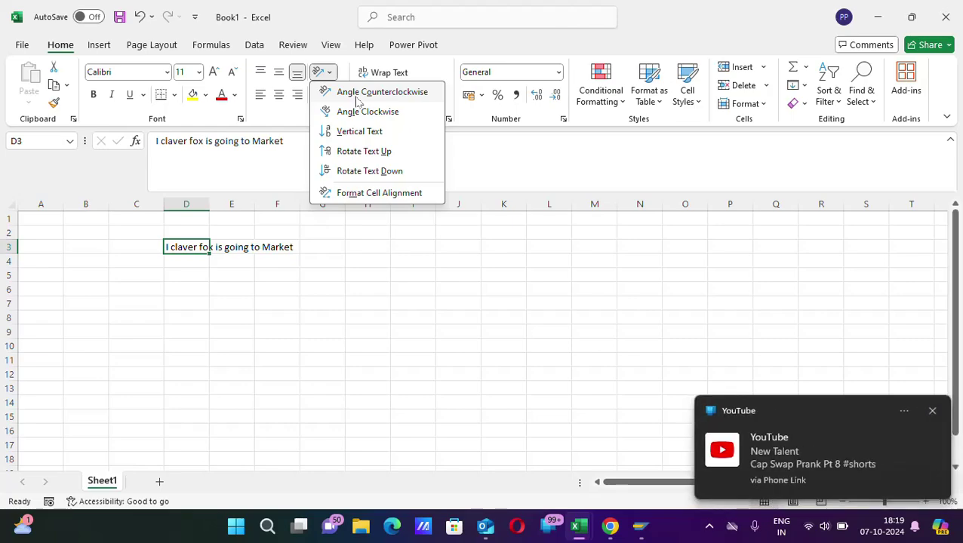
left_click(358, 92)
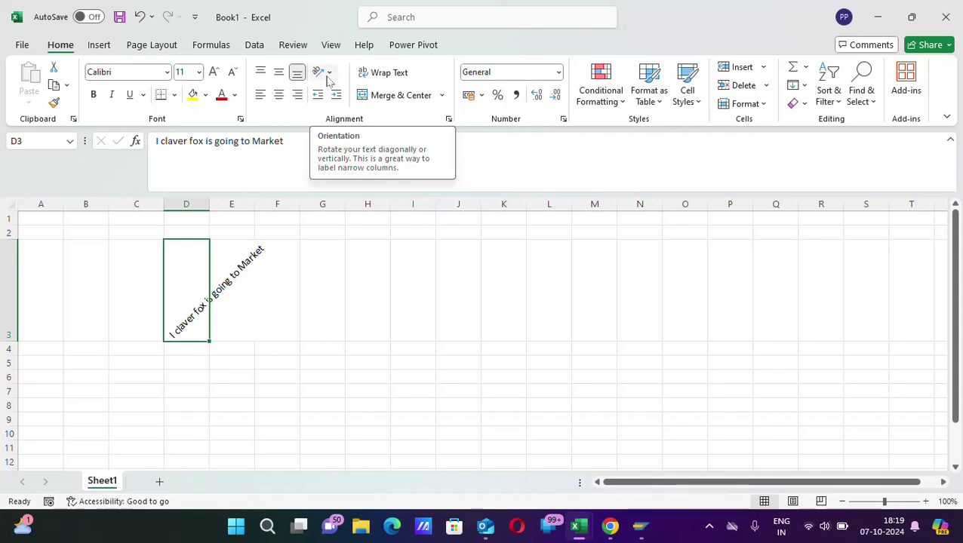
left_click(198, 400)
left_click(189, 279)
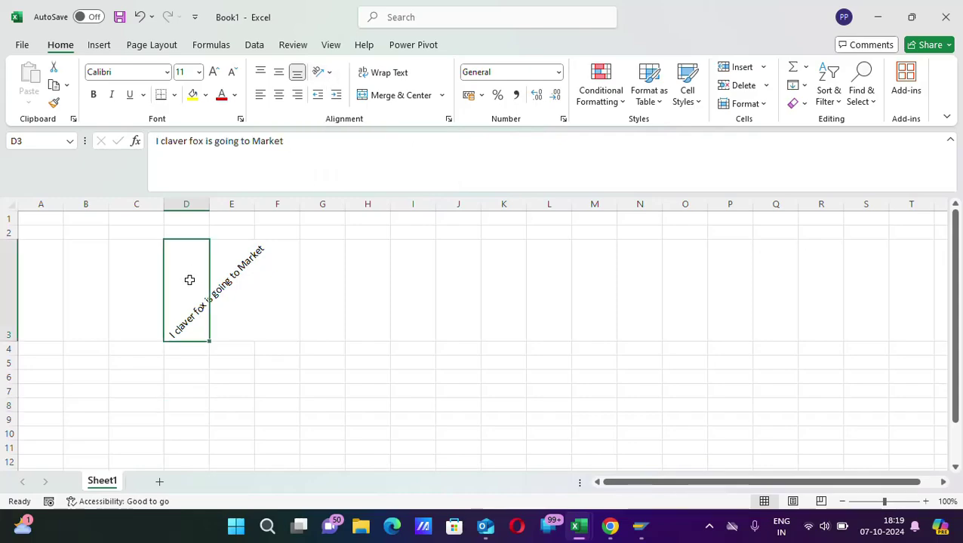
left_click(329, 73)
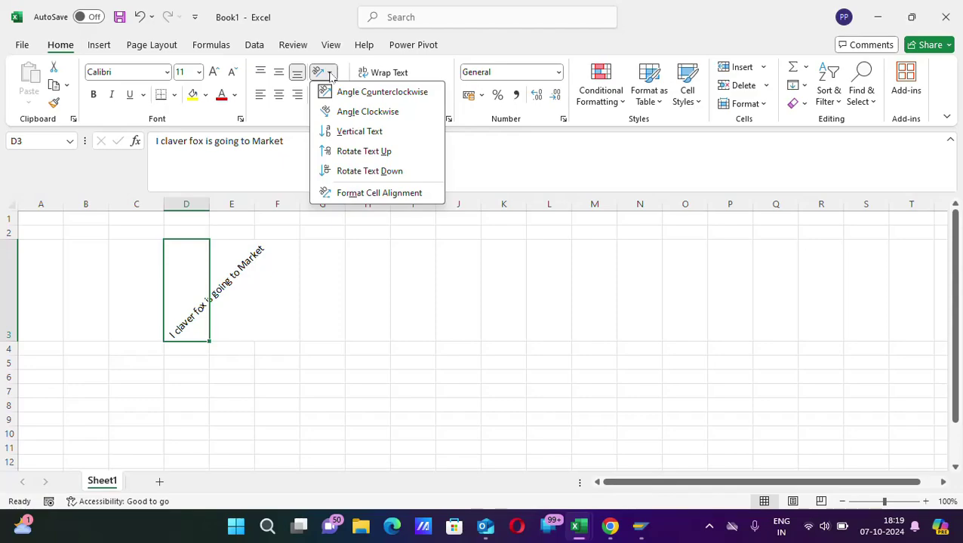
Step: Apply Angle Clockwise, then Vertical Text, to the D3 sentence
left_click(385, 117)
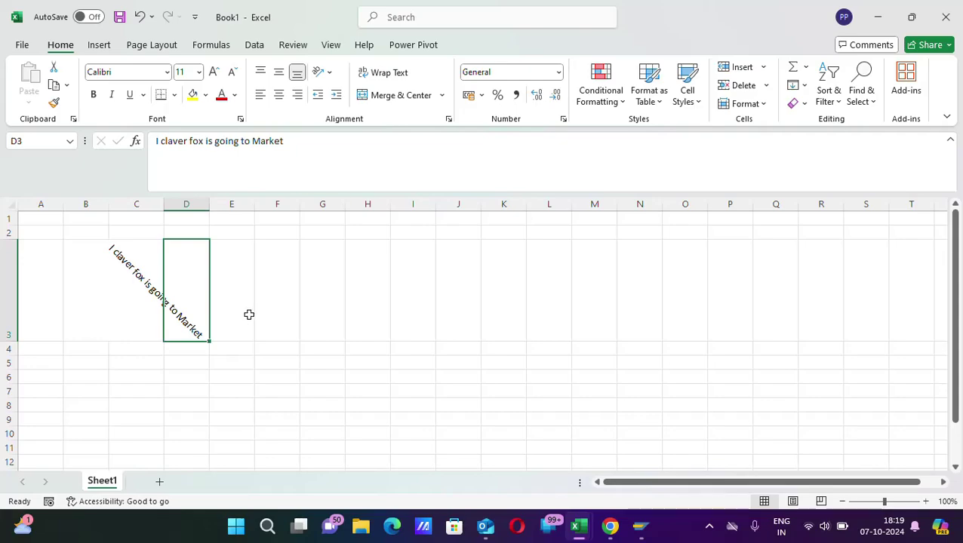
left_click(328, 75)
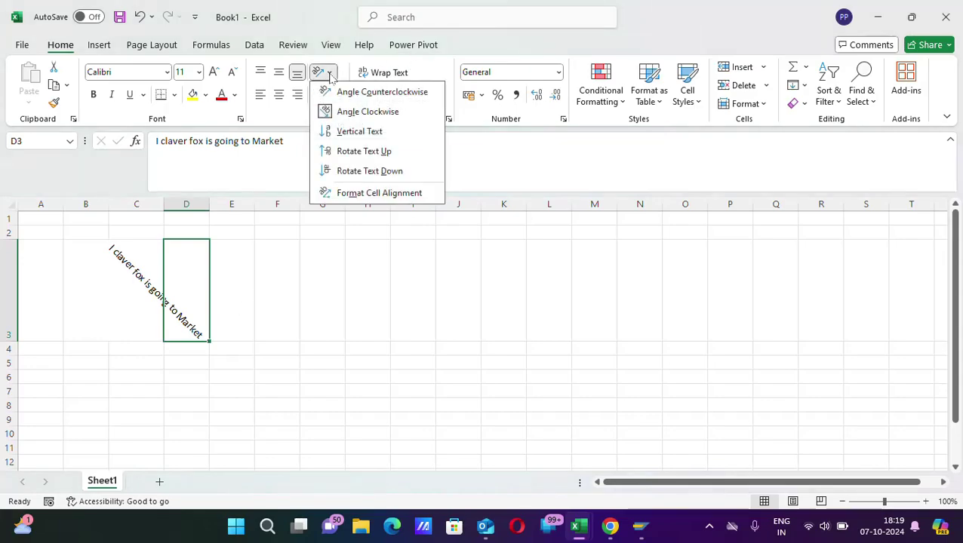
left_click(366, 132)
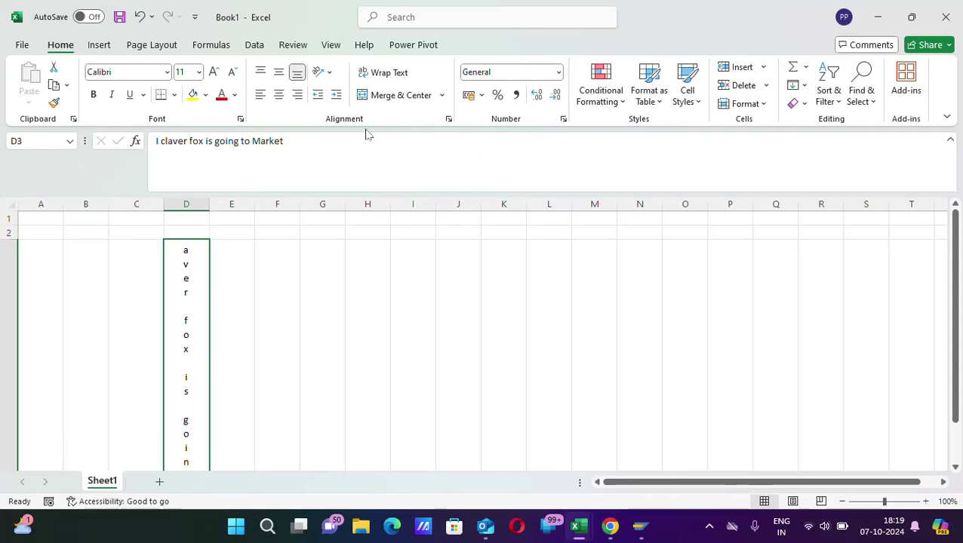
Step: Apply Rotate Text Up, then Rotate Text Down, so D3 reads top to bottom
left_click(329, 73)
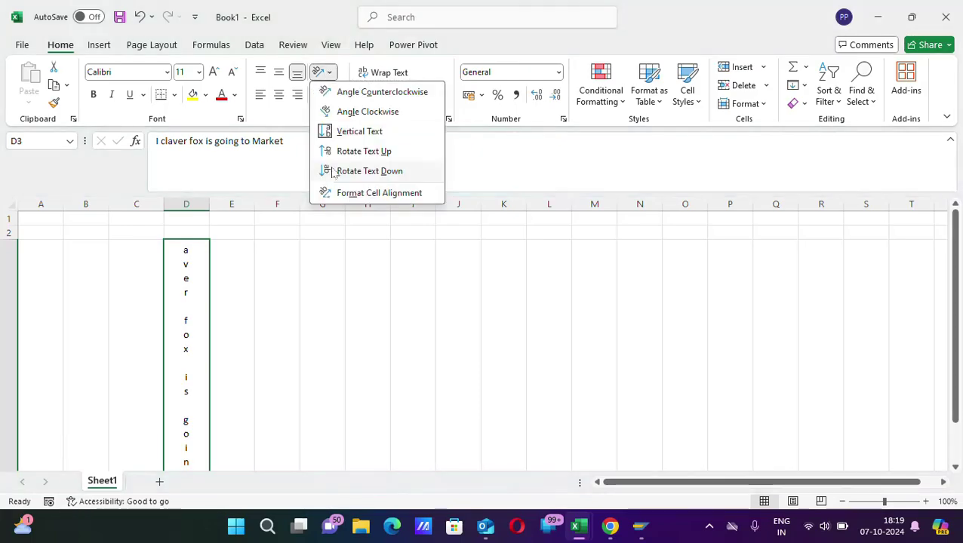
left_click(367, 152)
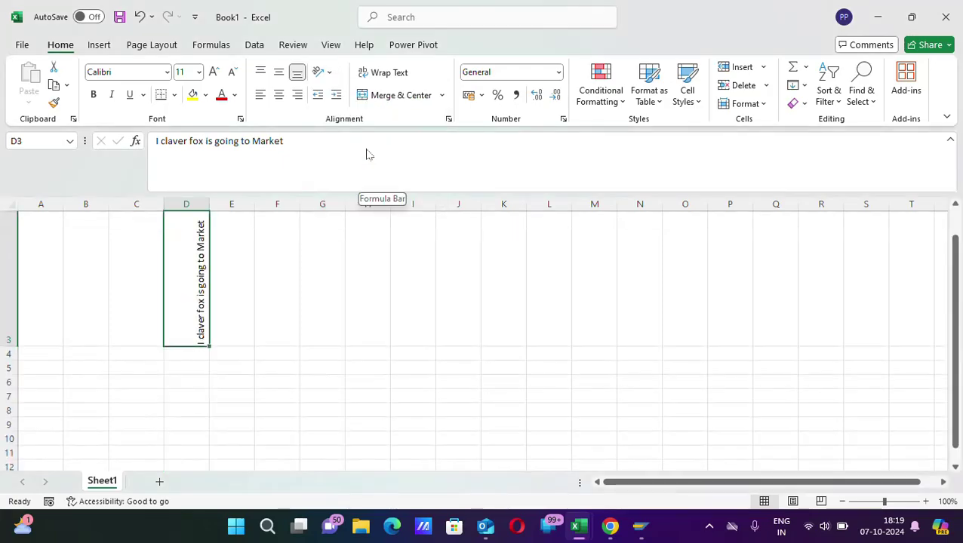
left_click(328, 73)
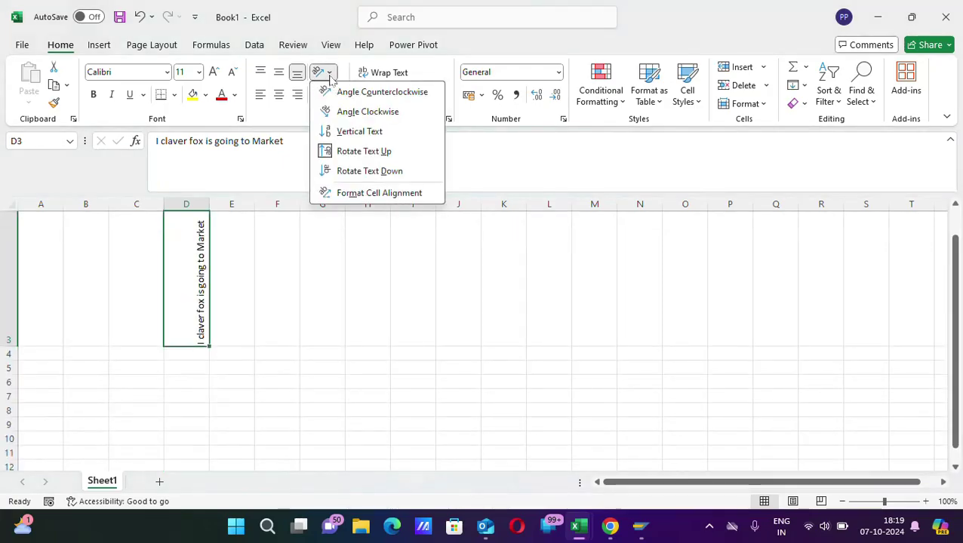
left_click(393, 175)
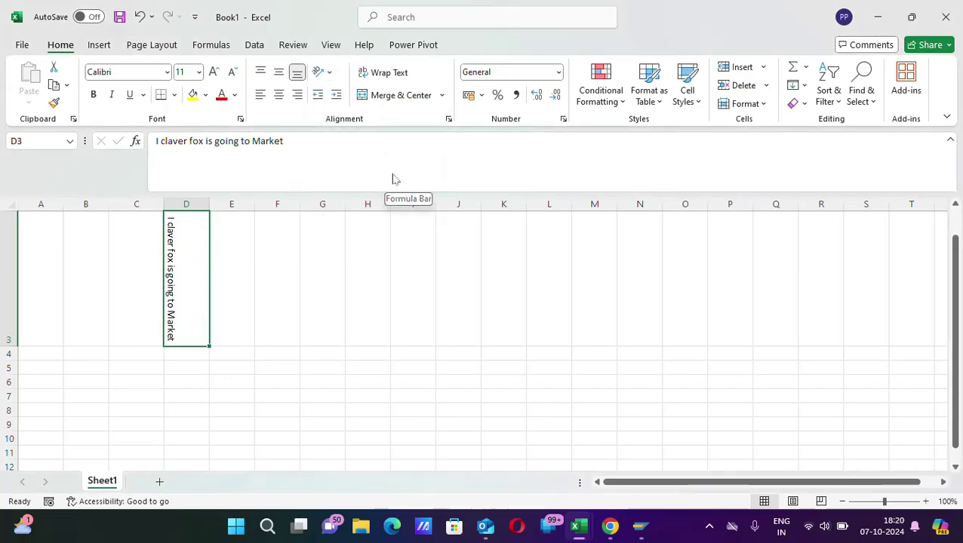
Step: Open and cancel the Format Cell Alignment dialog, then reapply Angle Counterclockwise to D3
left_click(328, 73)
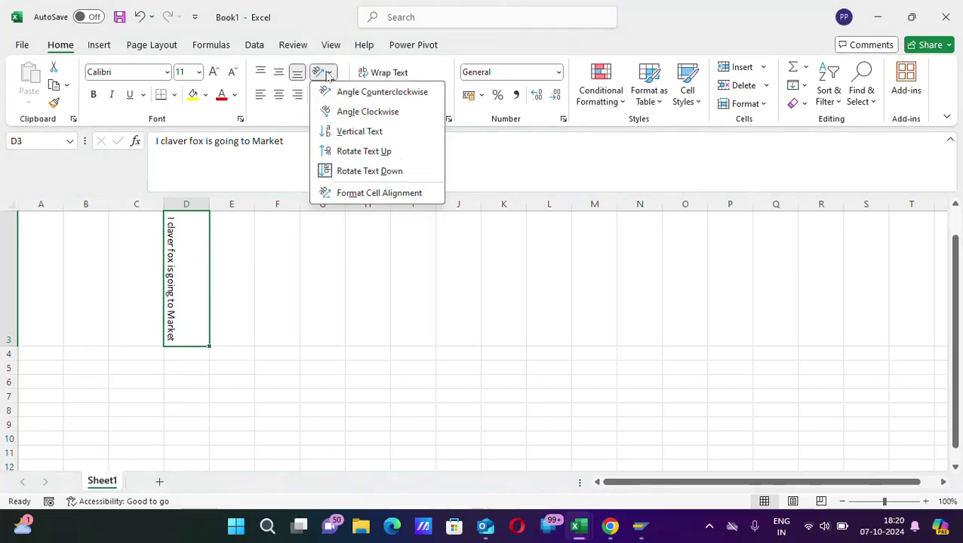
left_click(370, 193)
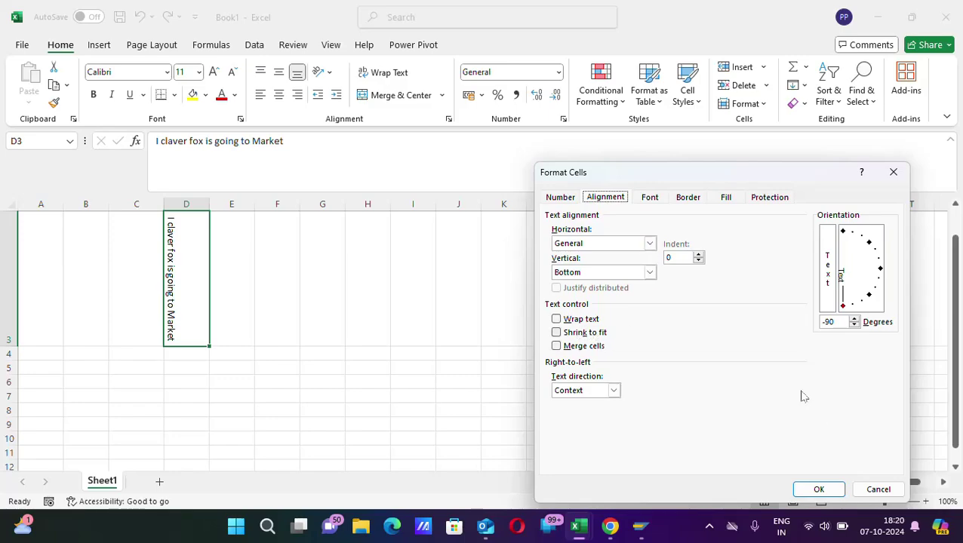
left_click(875, 490)
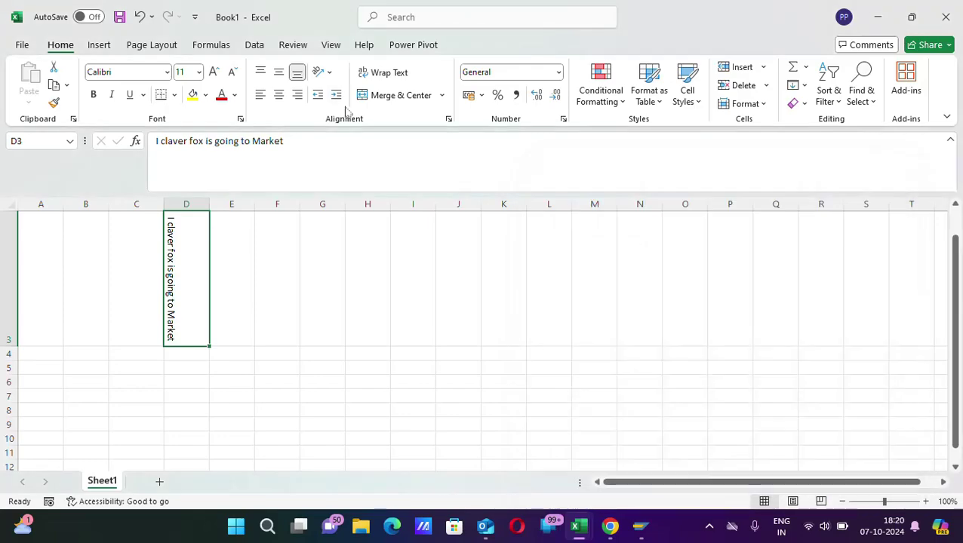
left_click(329, 74)
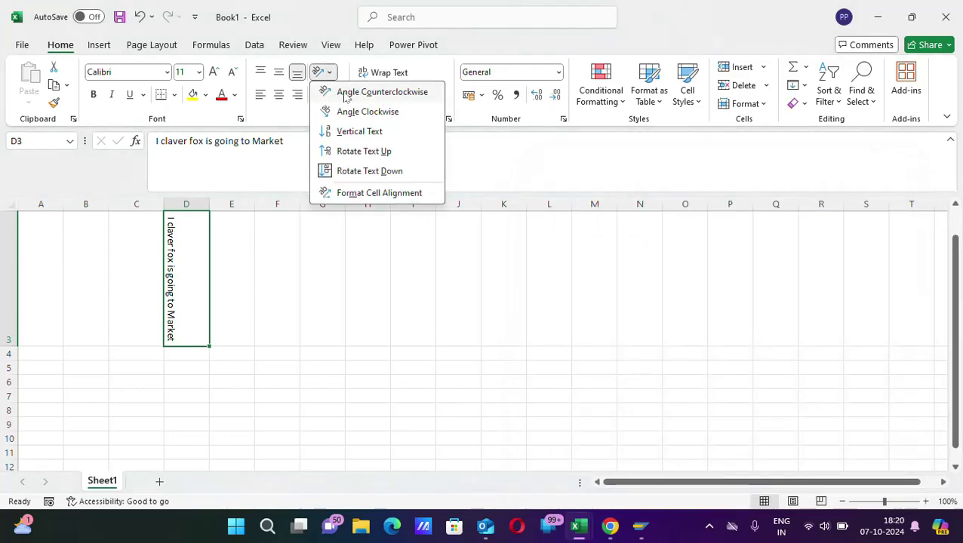
left_click(344, 94)
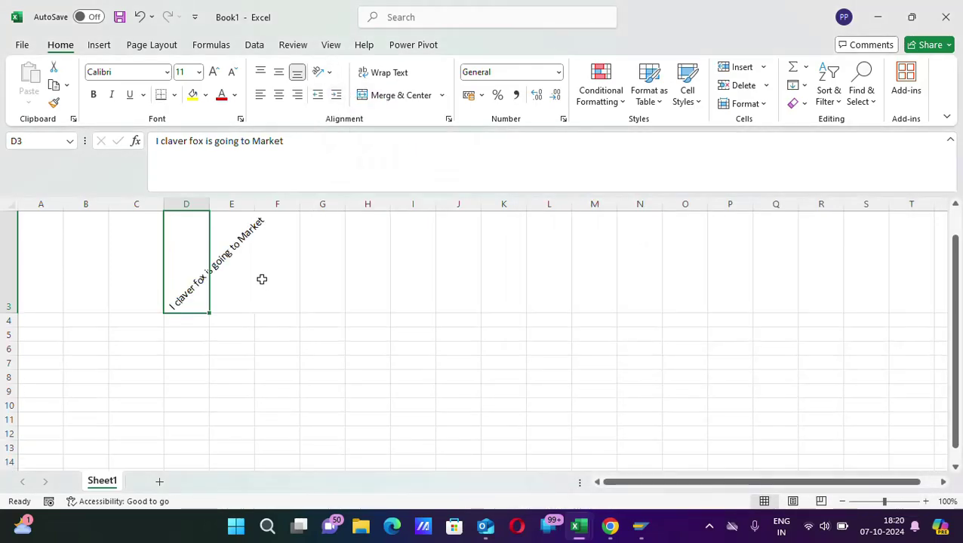